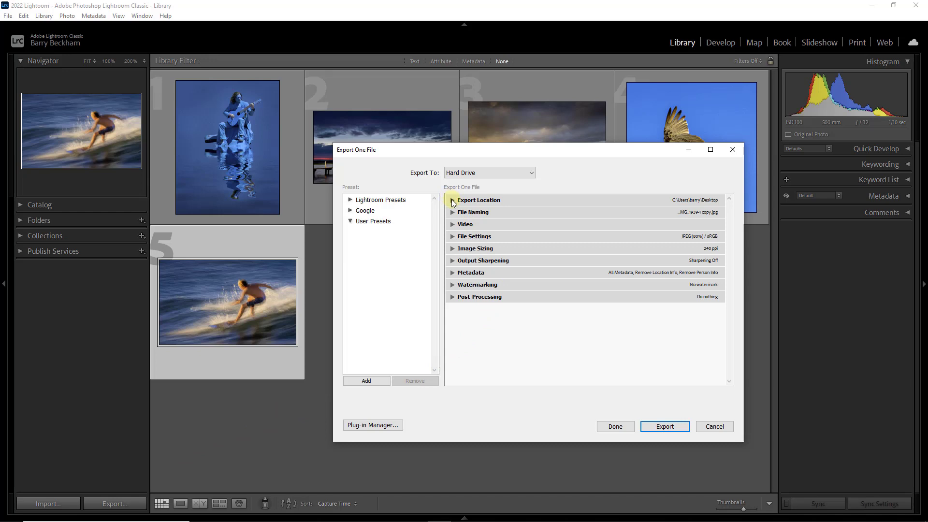
Step: Set the export location to put the files in a desktop subfolder named Camera Club 2022
click(452, 200)
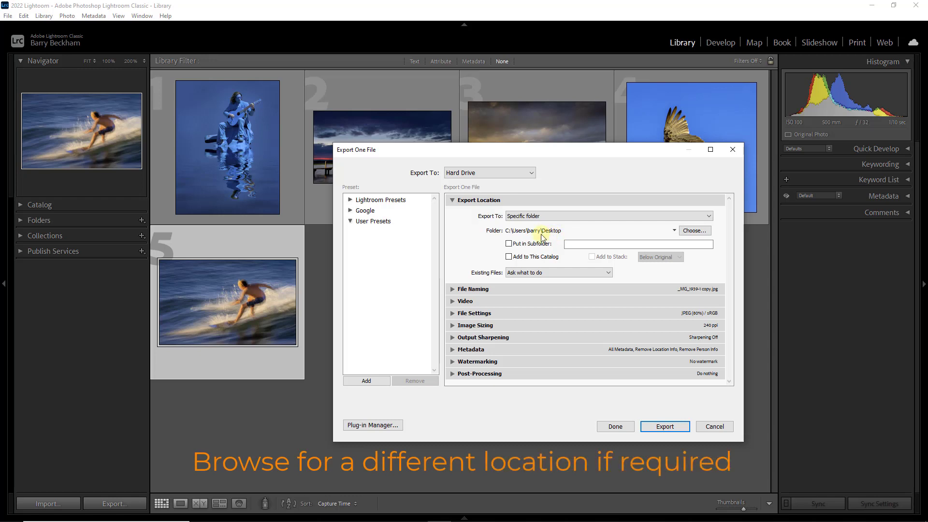
click(508, 243)
click(568, 244)
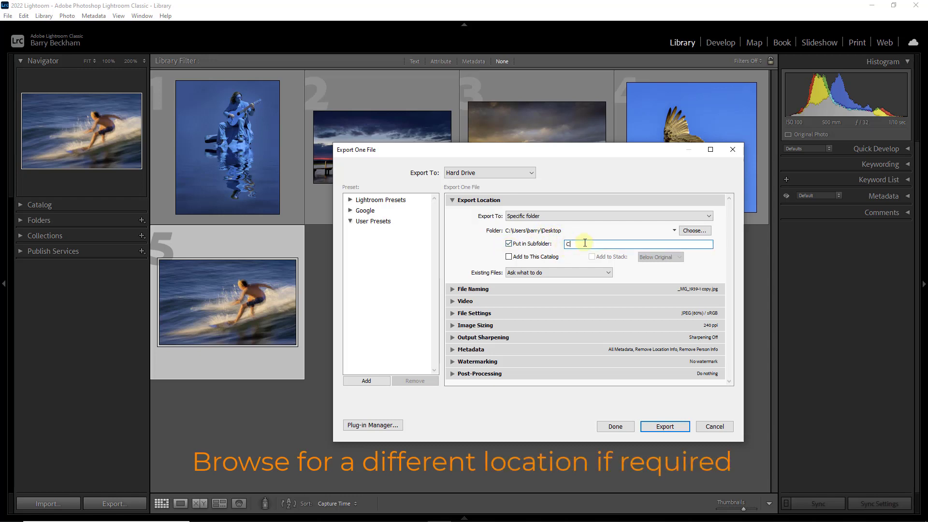
text(Camera Club )
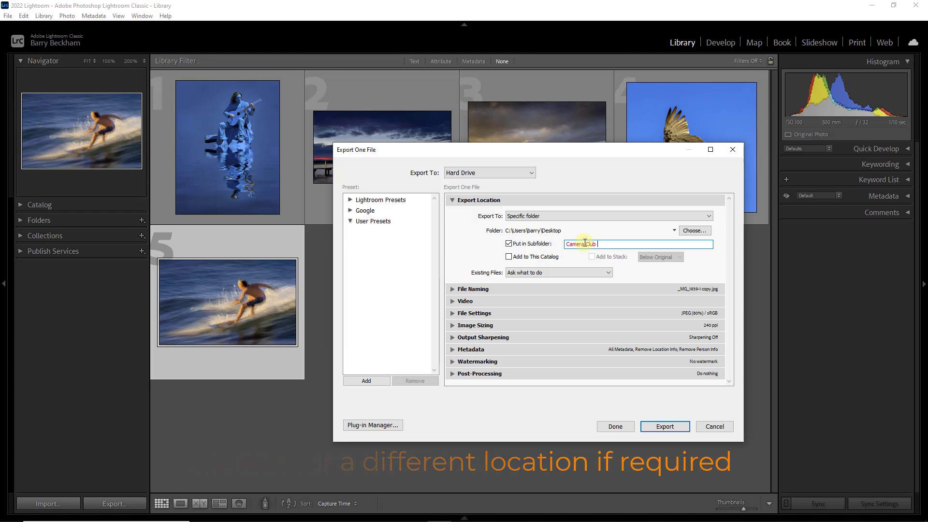
text(2022)
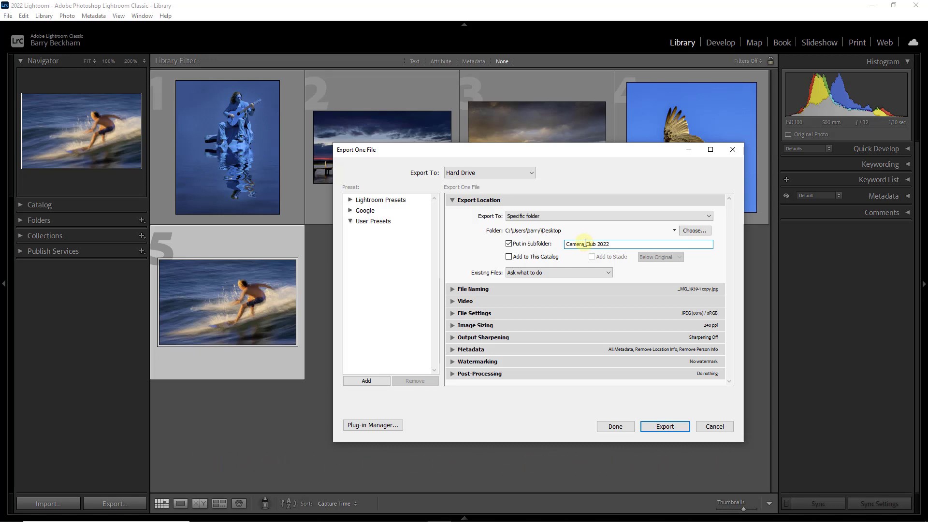
click(453, 200)
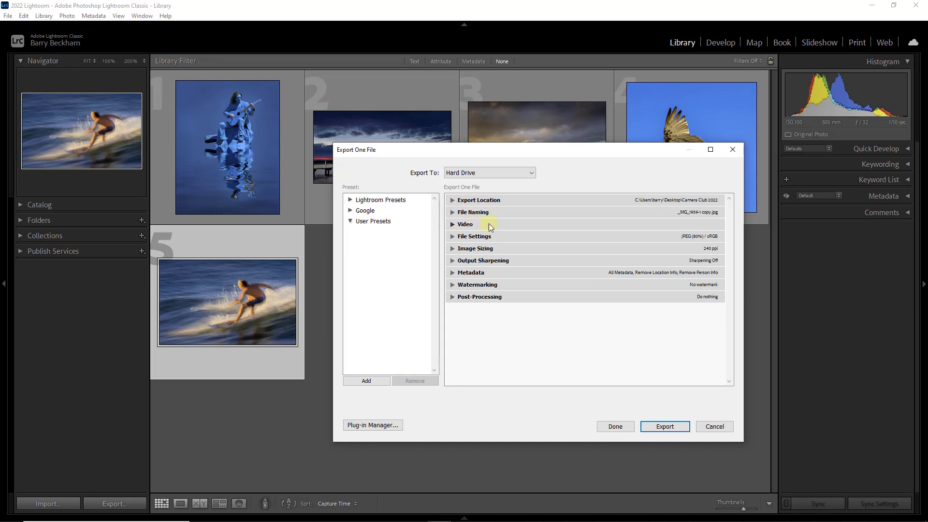
Step: Raise the JPEG quality in the export file settings to 100
click(453, 237)
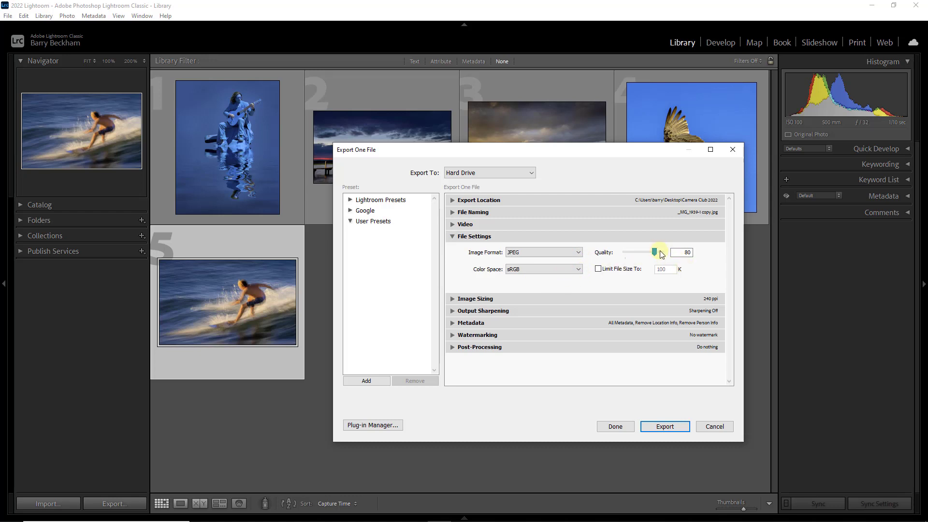
drag(655, 252, 666, 251)
click(452, 237)
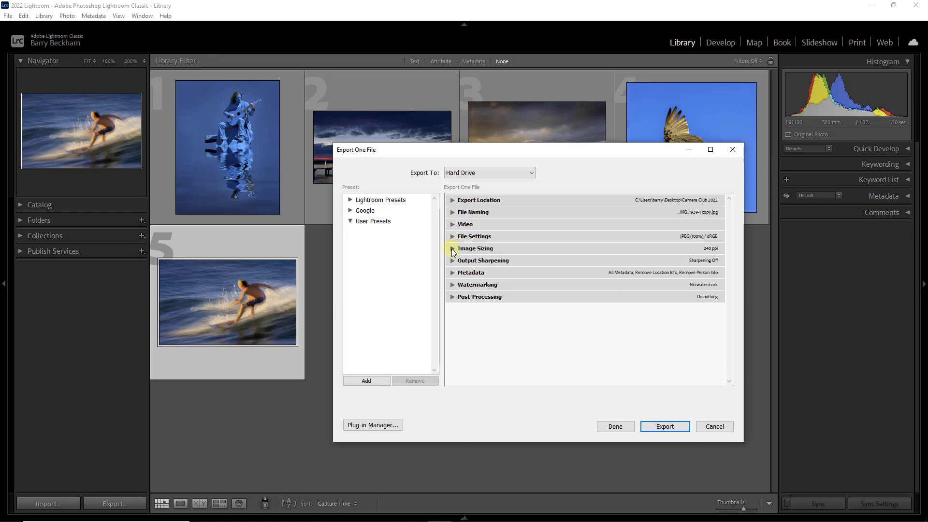
Step: Enable Resize to Fit by Width & Height at 1920 x 1080 pixels in the image sizing settings
click(453, 248)
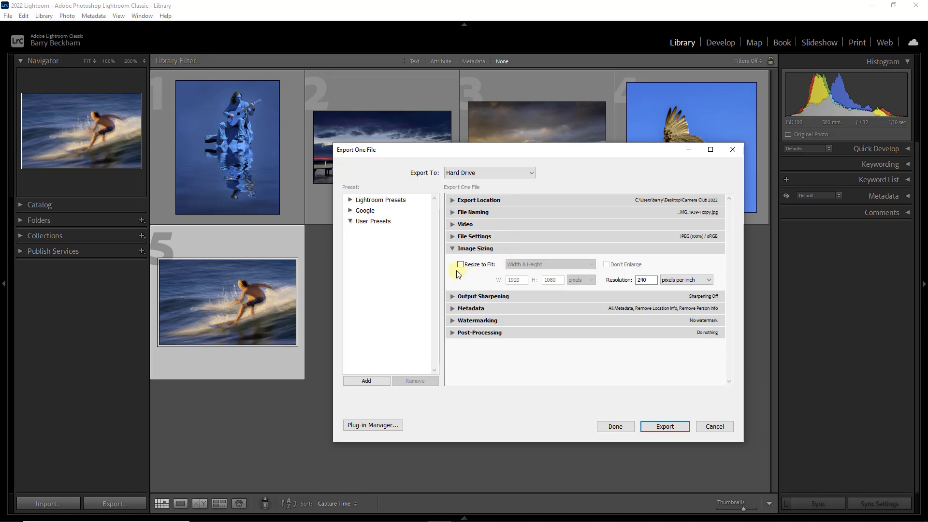
click(461, 265)
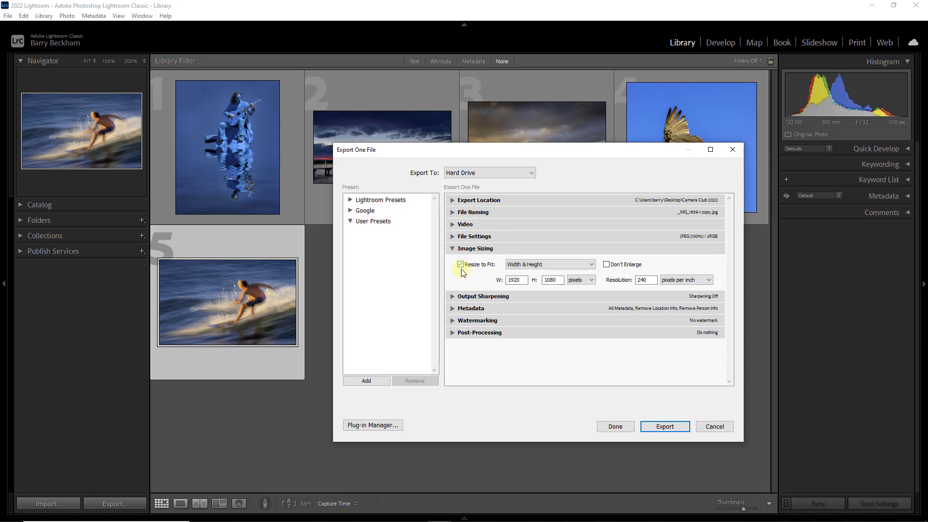
click(591, 265)
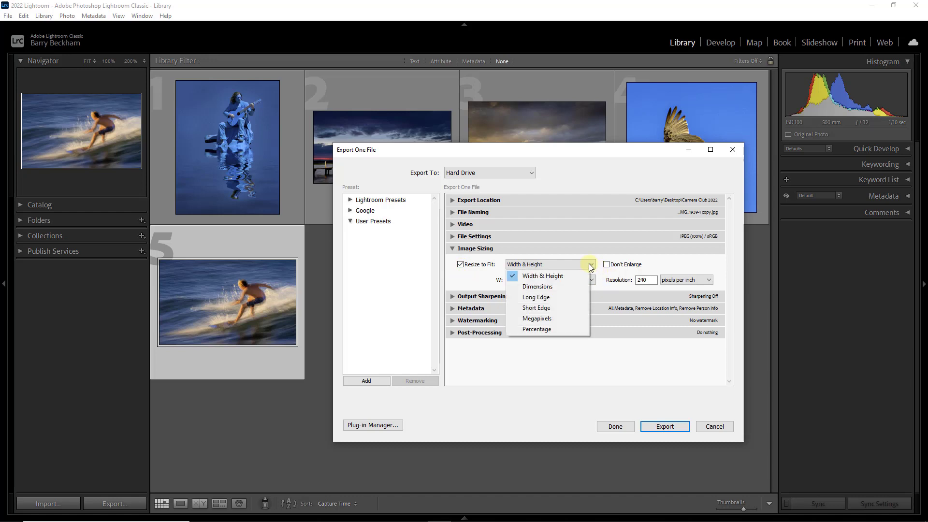
click(559, 275)
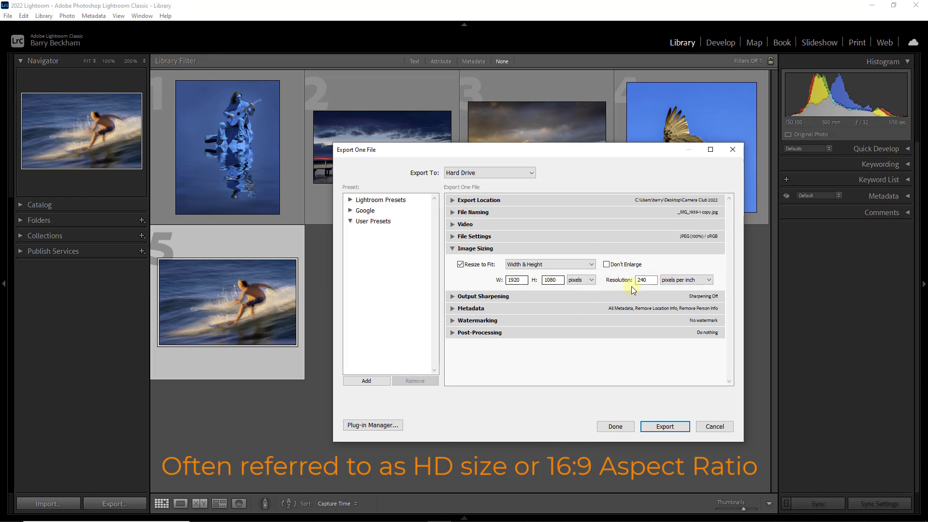
click(452, 249)
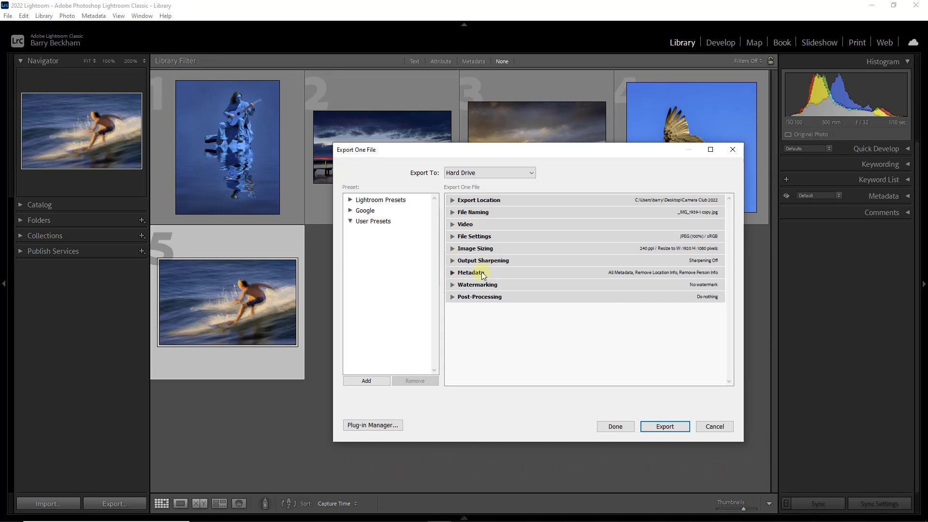
Step: Set the post-processing action after export to Show in Explorer
click(452, 297)
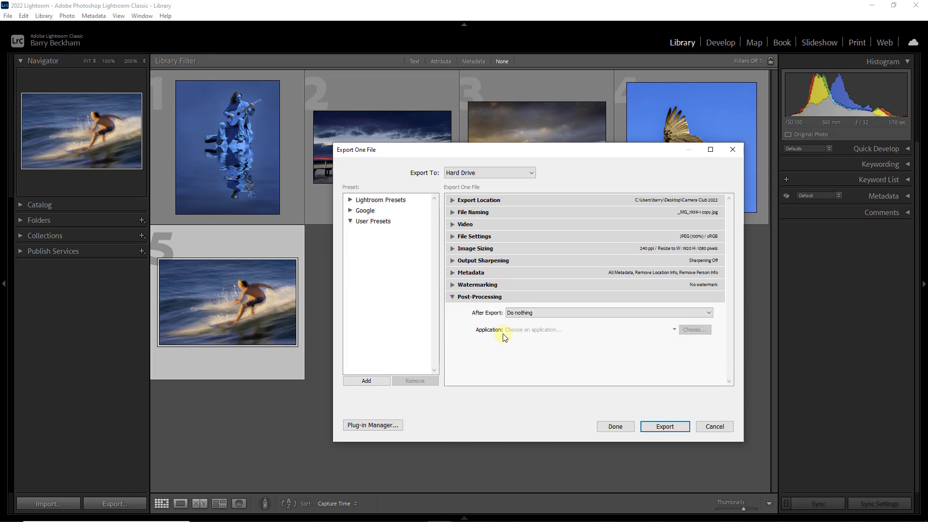
click(708, 312)
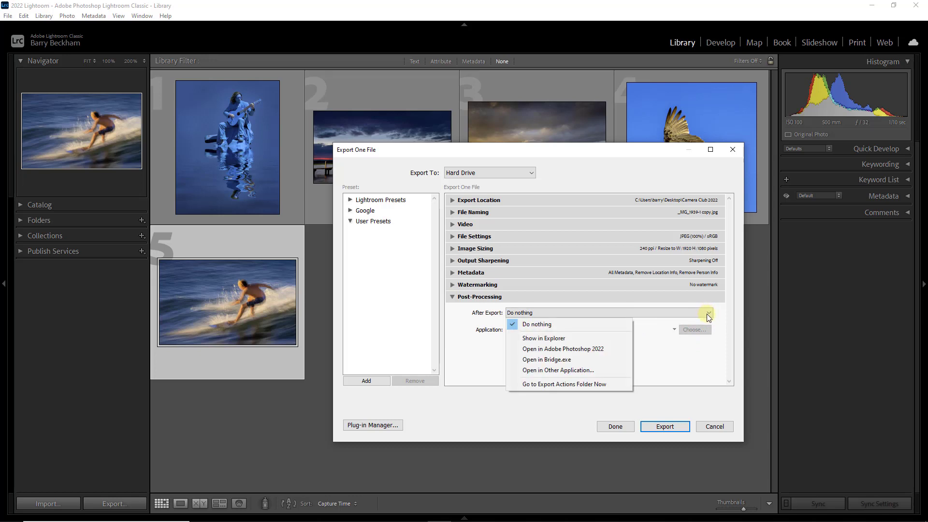
click(561, 339)
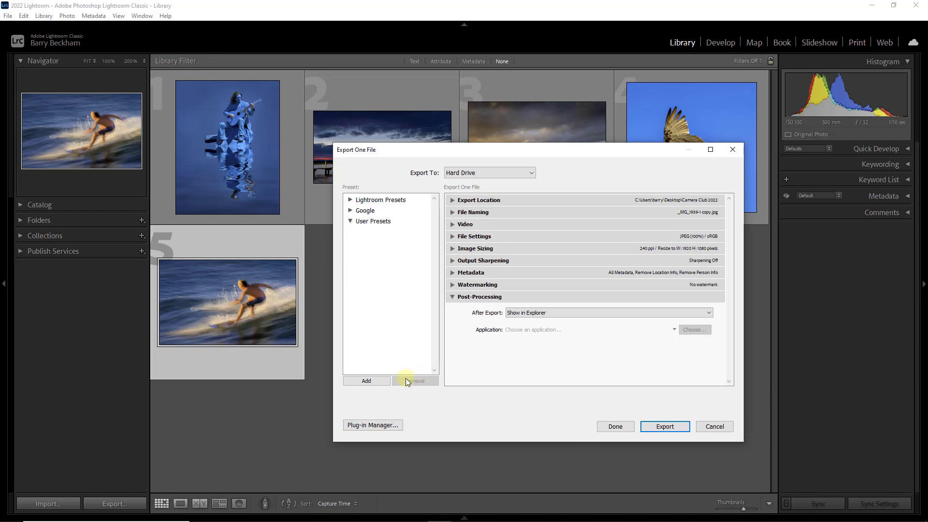
Step: Save the export settings as a user preset named Camera Club 2022 and close the export dialog without exporting
click(365, 381)
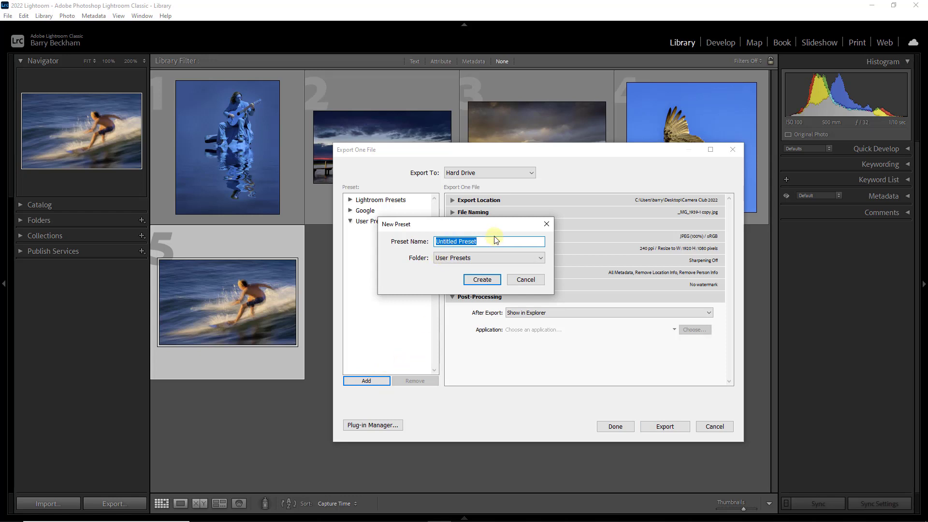
text(Camera Club 2022)
click(480, 280)
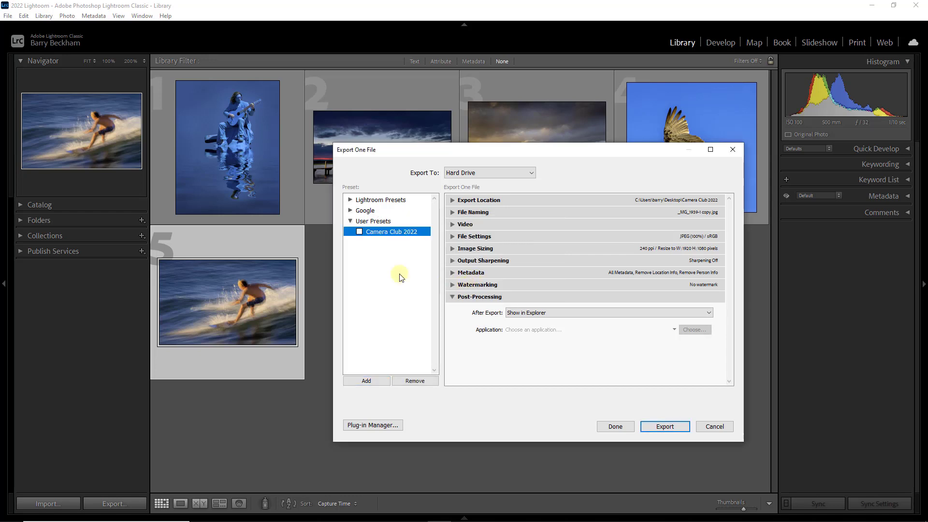
click(389, 240)
click(606, 426)
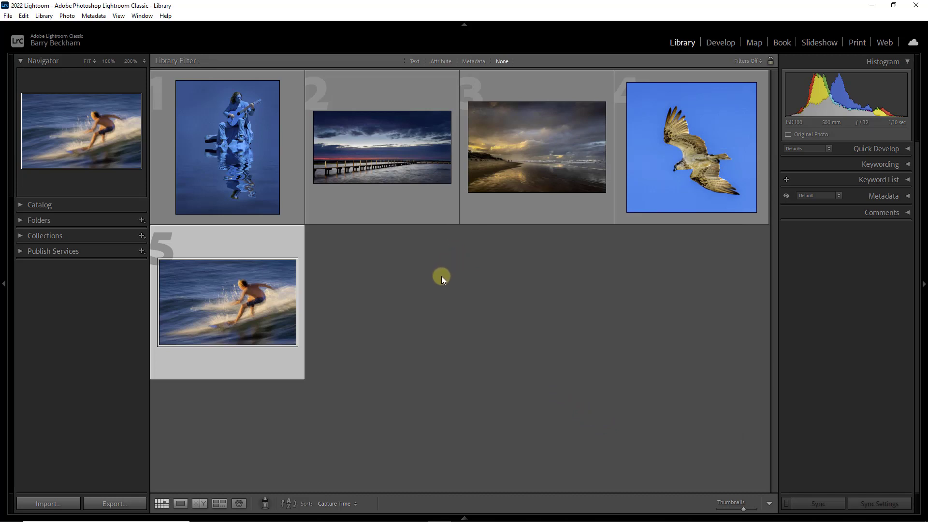
Step: Select all five photos in the Library grid, starting with the stormy beach sunset
click(527, 146)
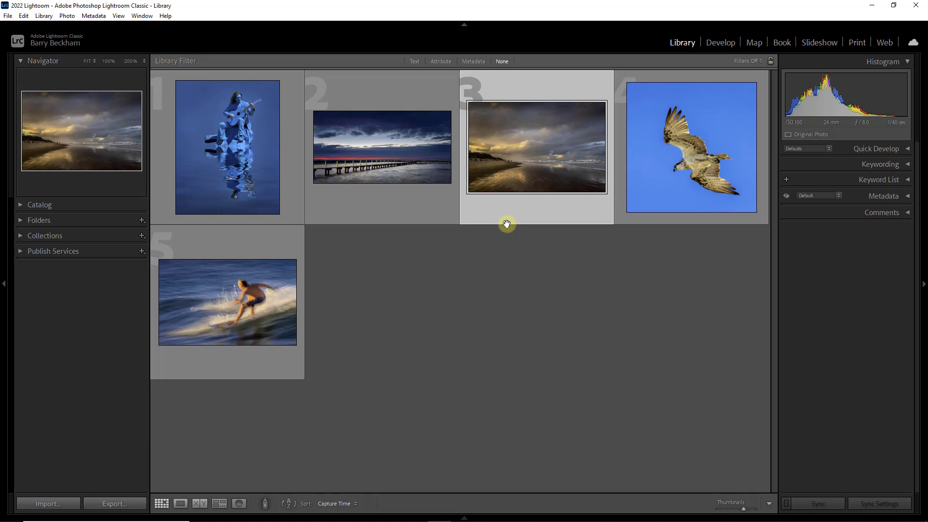
ctrl+click(670, 149)
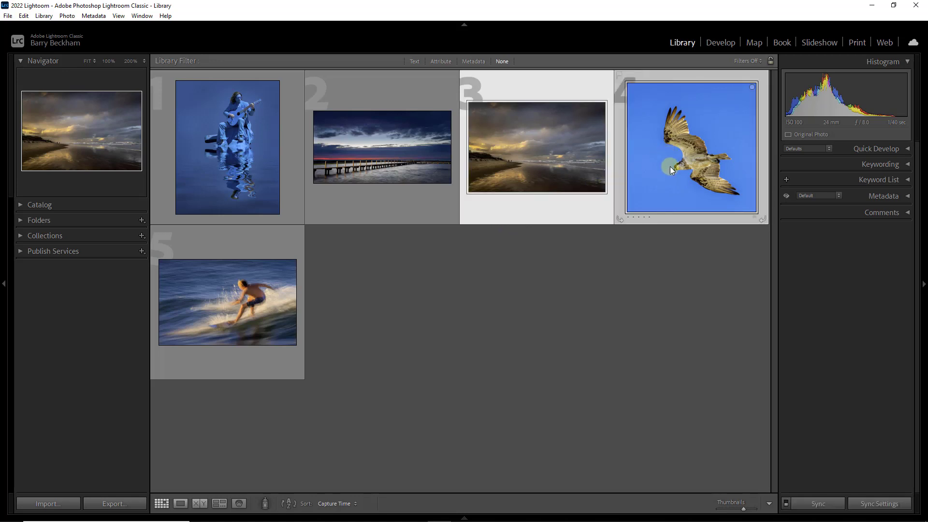
ctrl+click(372, 143)
ctrl+click(235, 146)
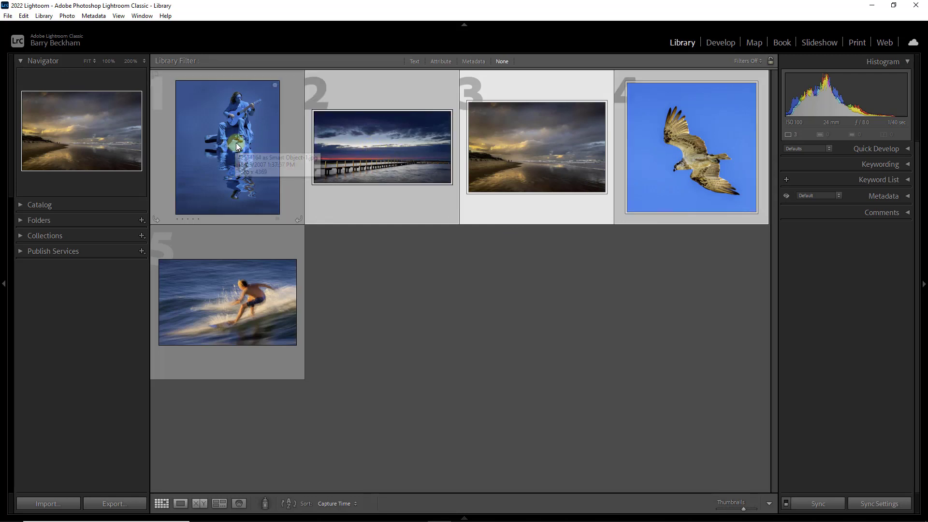
ctrl+click(215, 292)
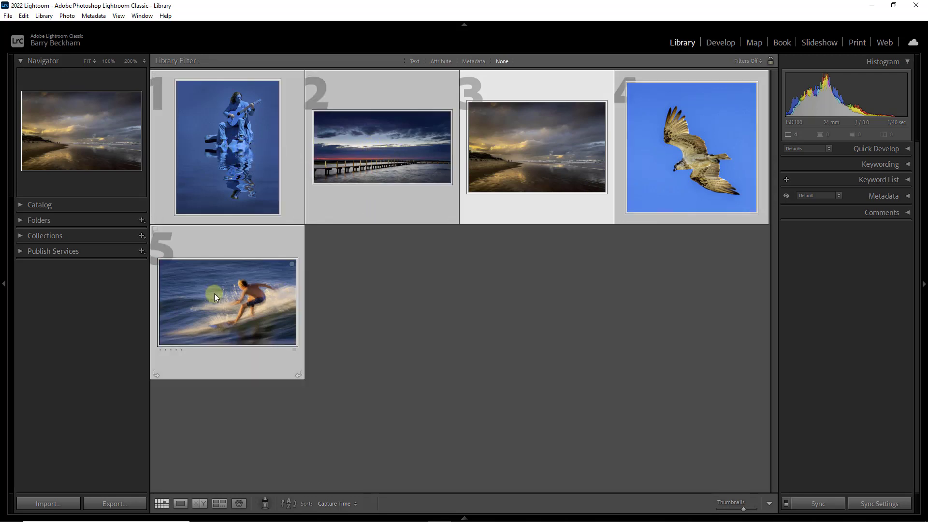
Step: Export the selected photos with the Camera Club 2022 preset
click(107, 504)
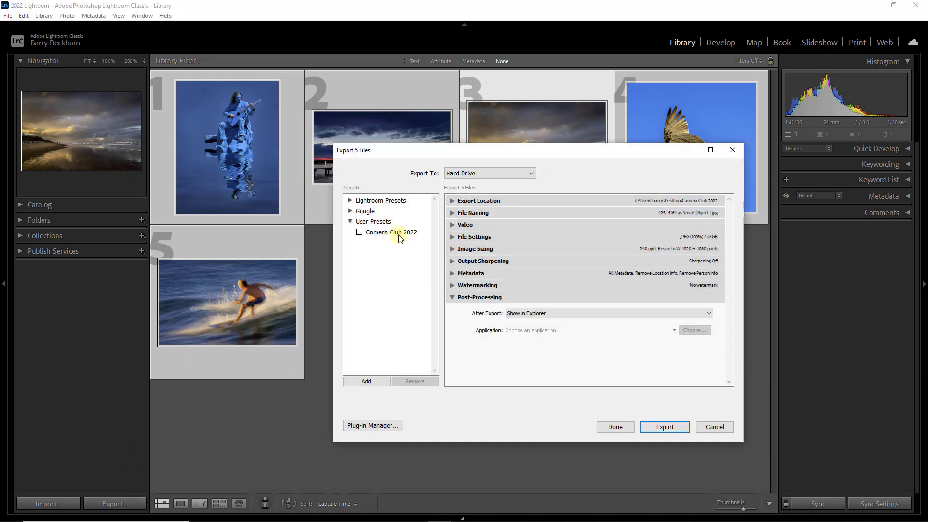
click(394, 234)
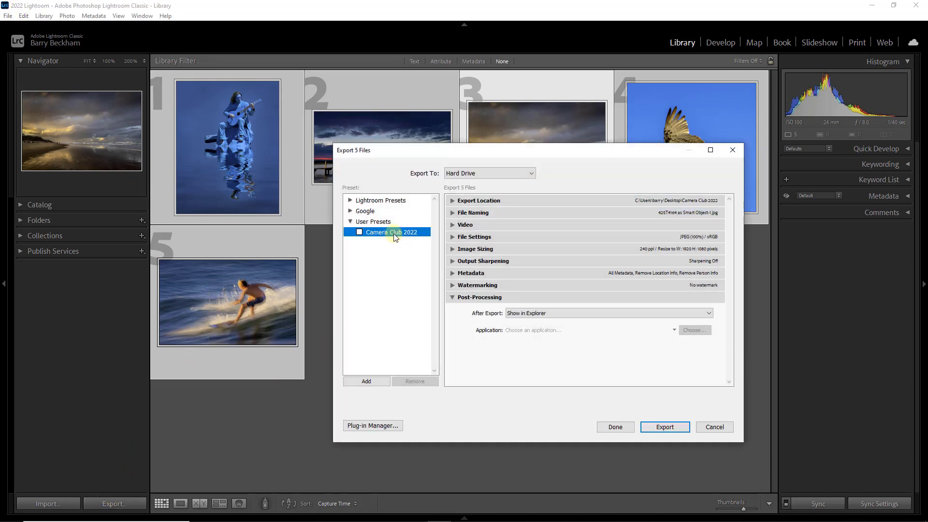
click(659, 427)
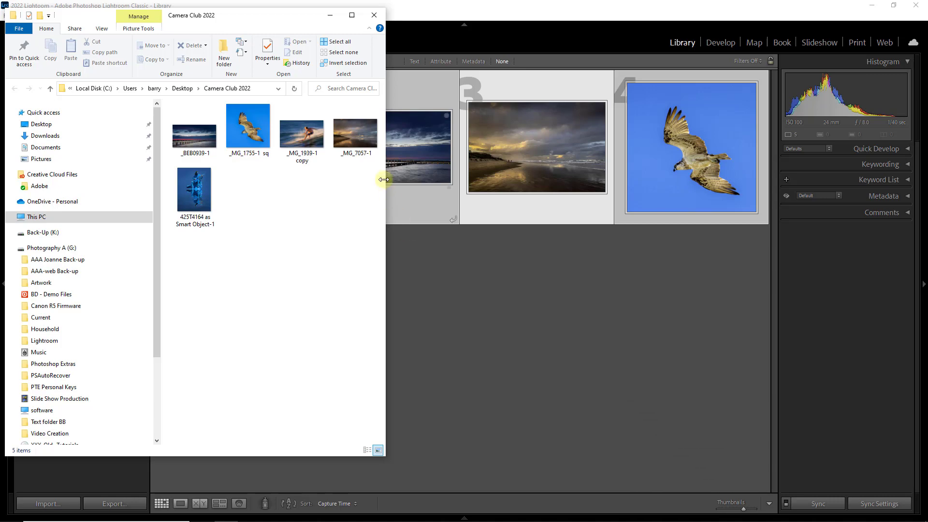
Step: Maximize the Camera Club 2022 folder window in File Explorer and examine the details of the exported images
click(352, 18)
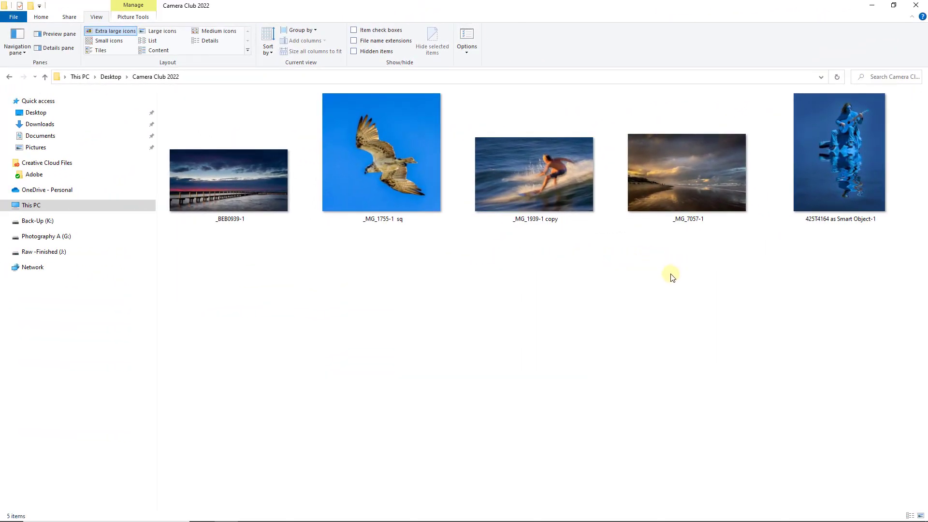
mouse_move(680, 160)
click(839, 166)
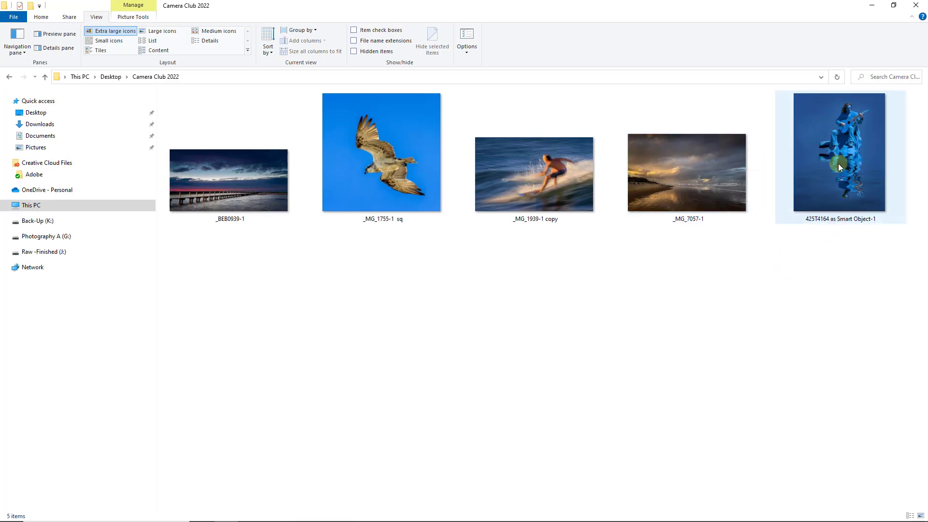
mouse_move(837, 164)
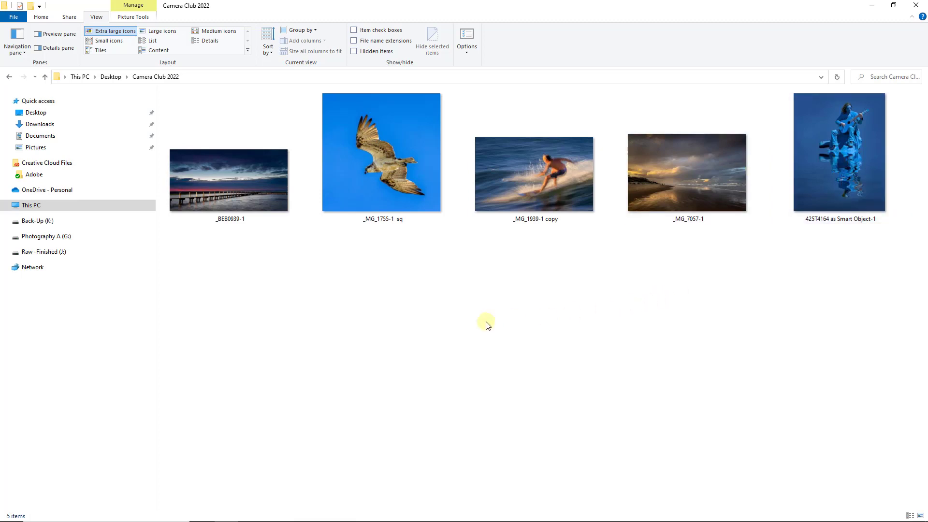
mouse_move(222, 176)
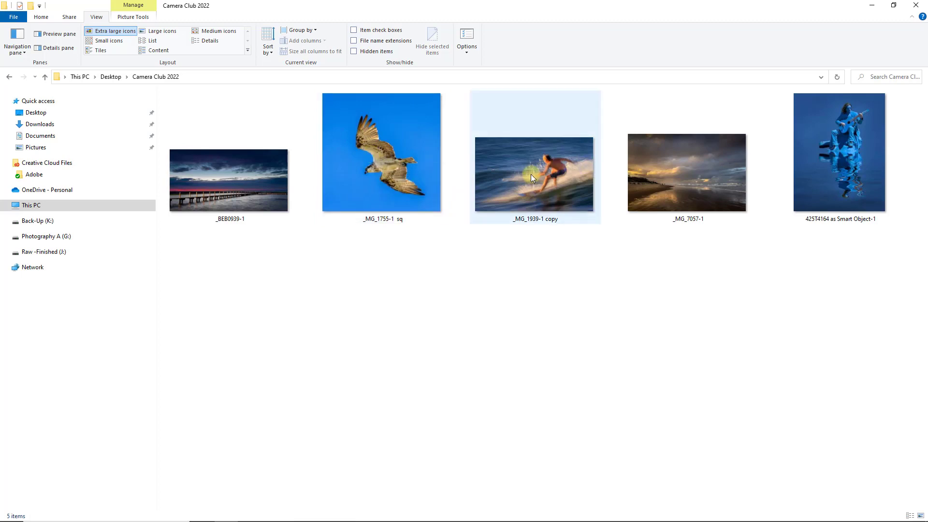
mouse_move(531, 173)
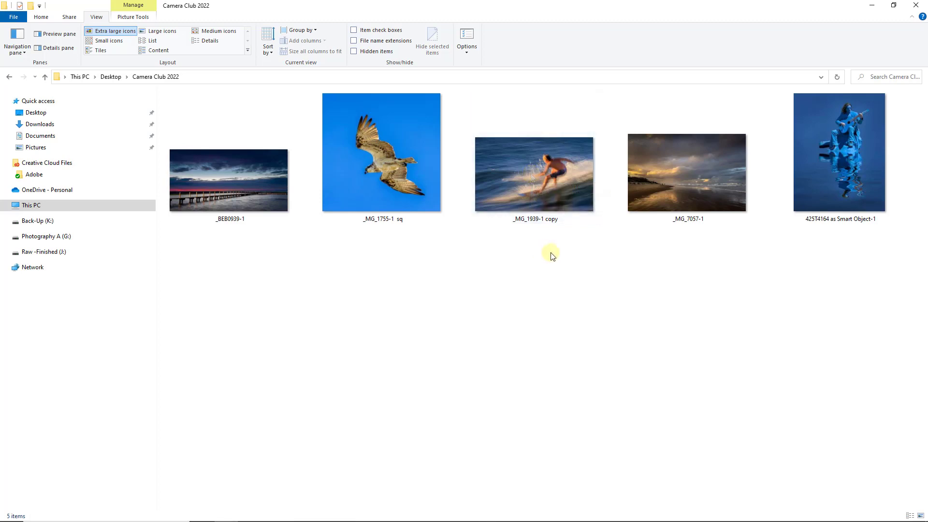
Step: Rename the exported image of the blue guitar player as Blue Boy
click(836, 188)
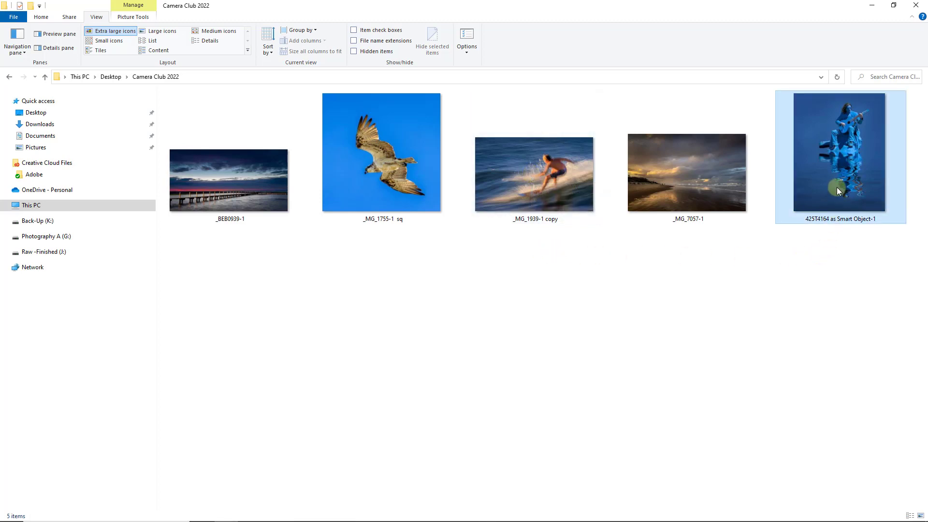
click(842, 192)
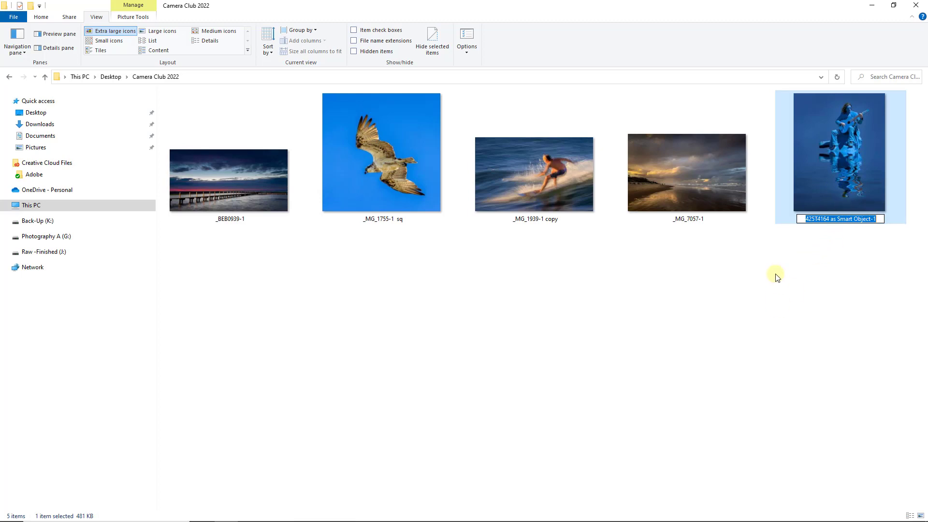
text(Bl)
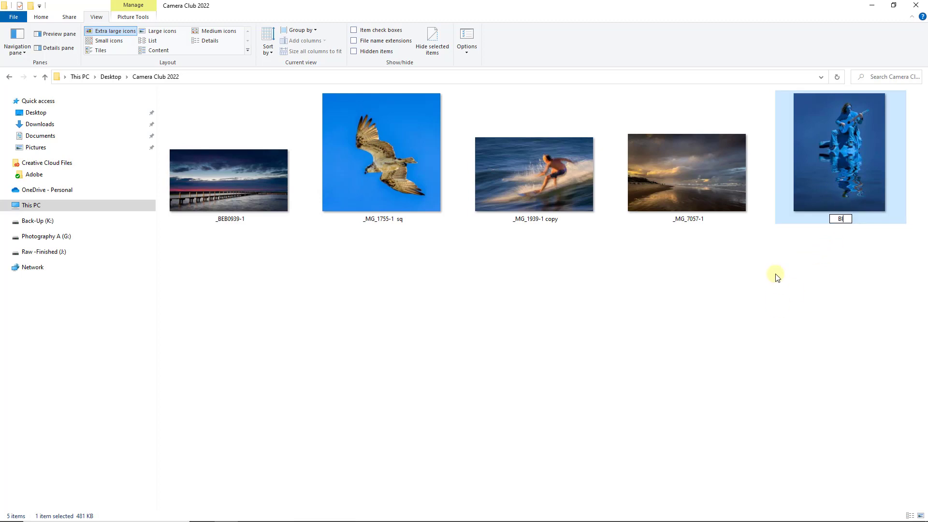
text(ue Boy)
key(Return)
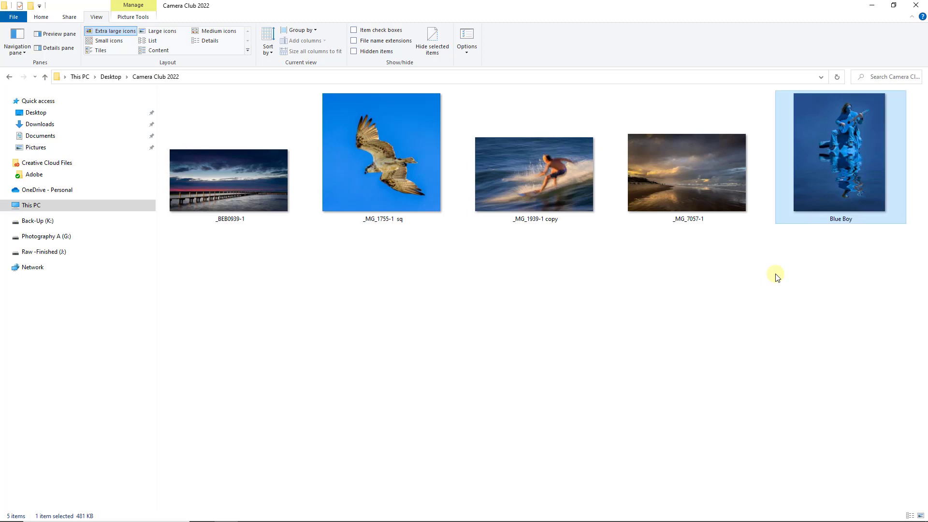